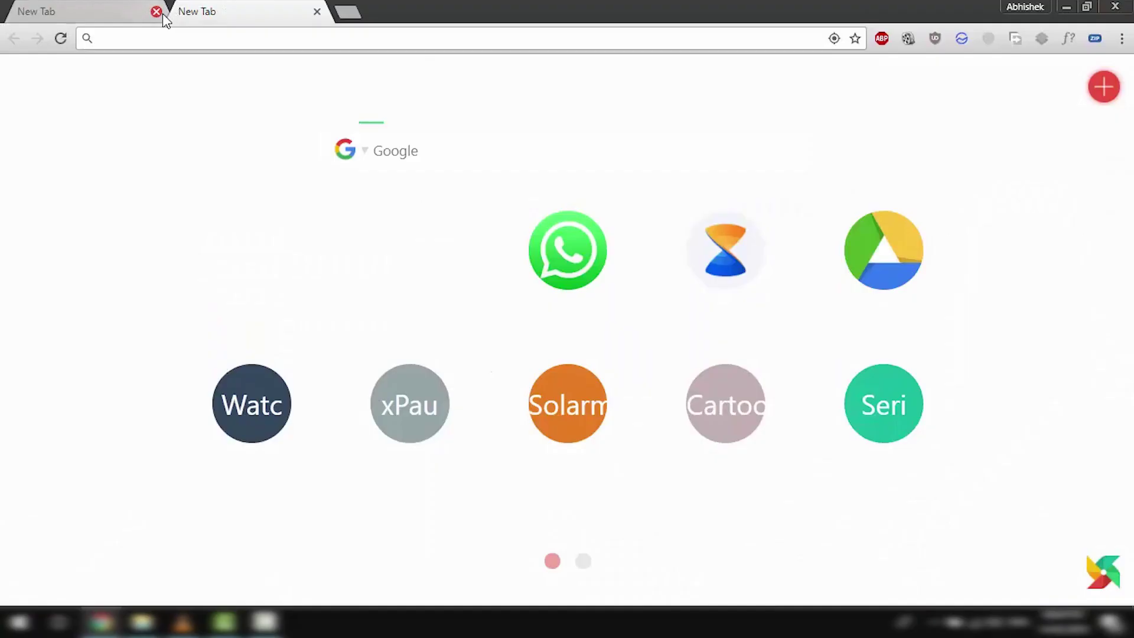
Close the extra New Tab, leaving a single New Tab page in Chrome
click(155, 11)
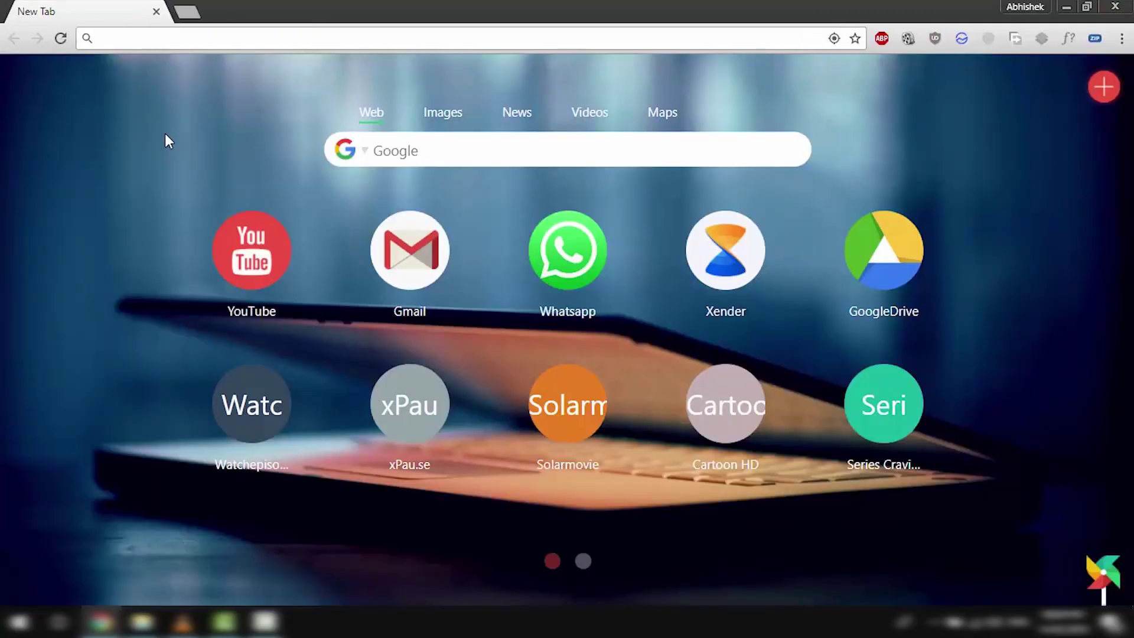
Go to unity3d.com and reach the Unity Store plans page
text(unity)
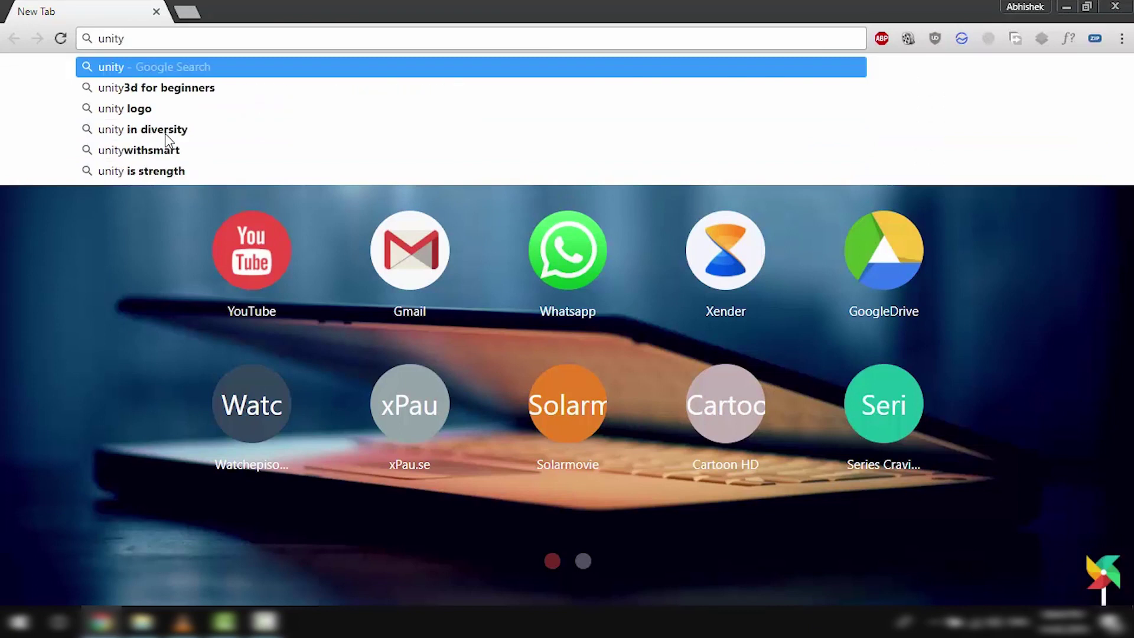
text(3d.com)
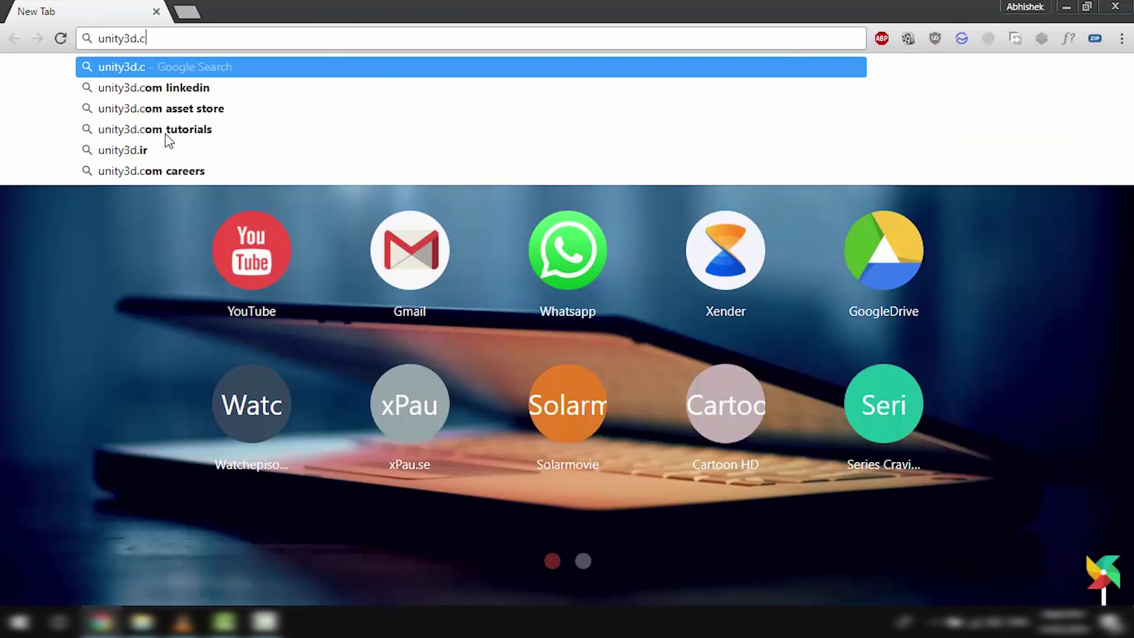
key(Return)
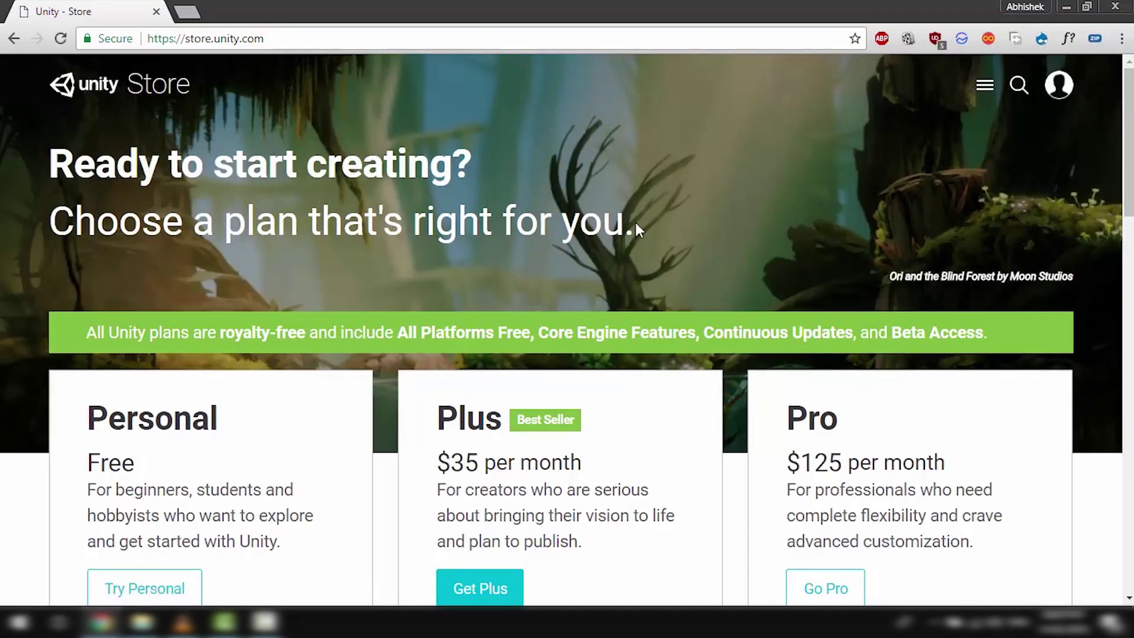
Scroll to the plans and choose the free Personal plan
scroll(632, 223, down, 4)
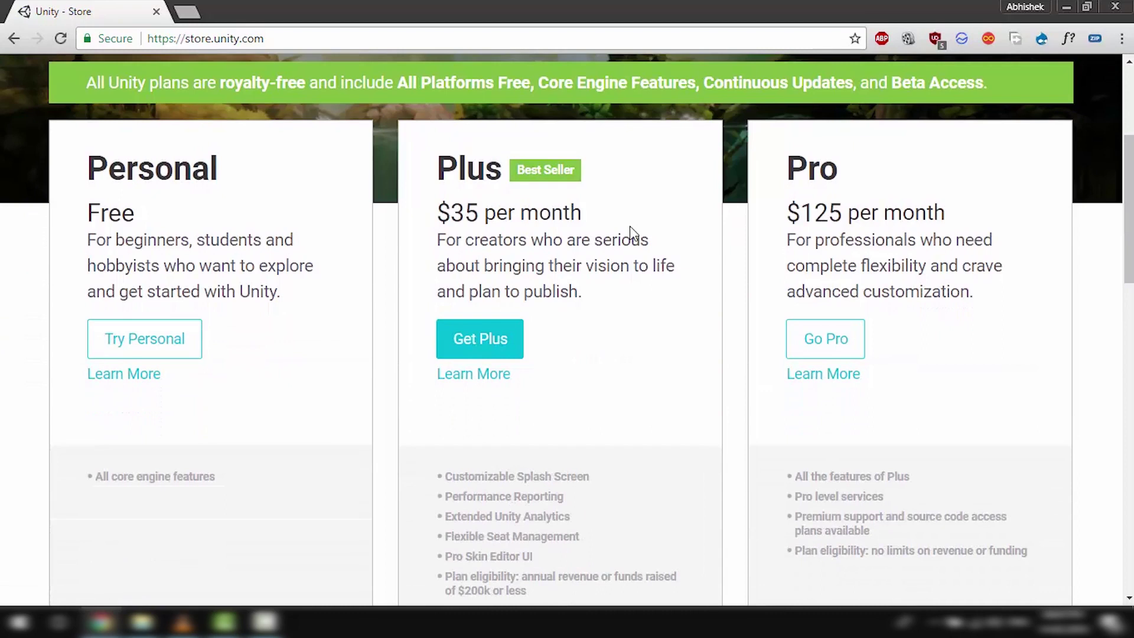
scroll(630, 225, down, 1)
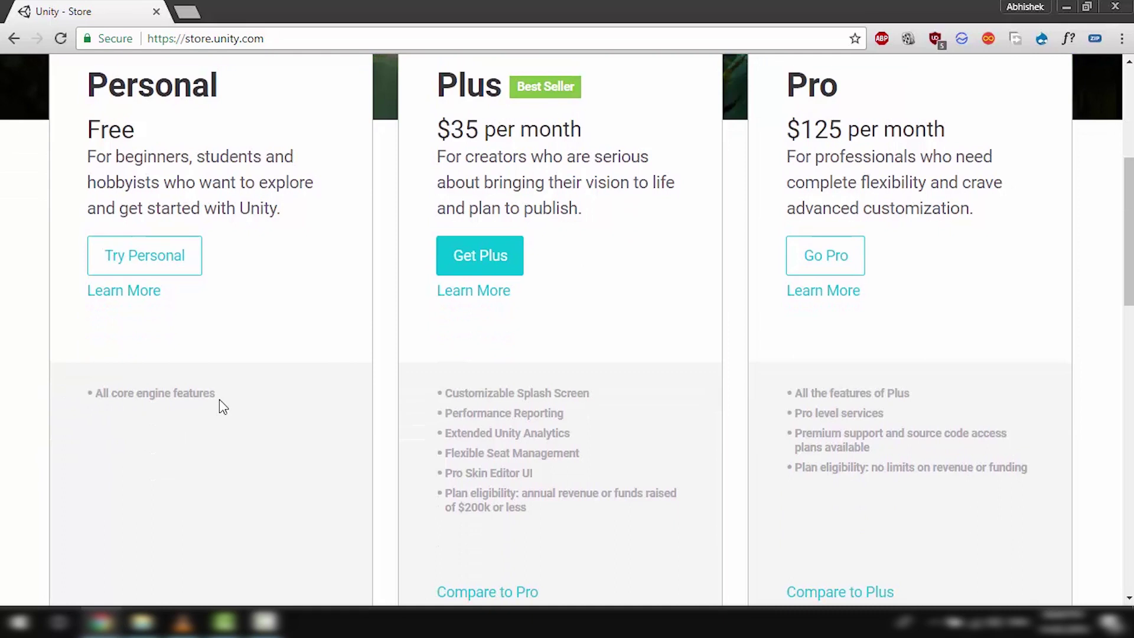
click(169, 267)
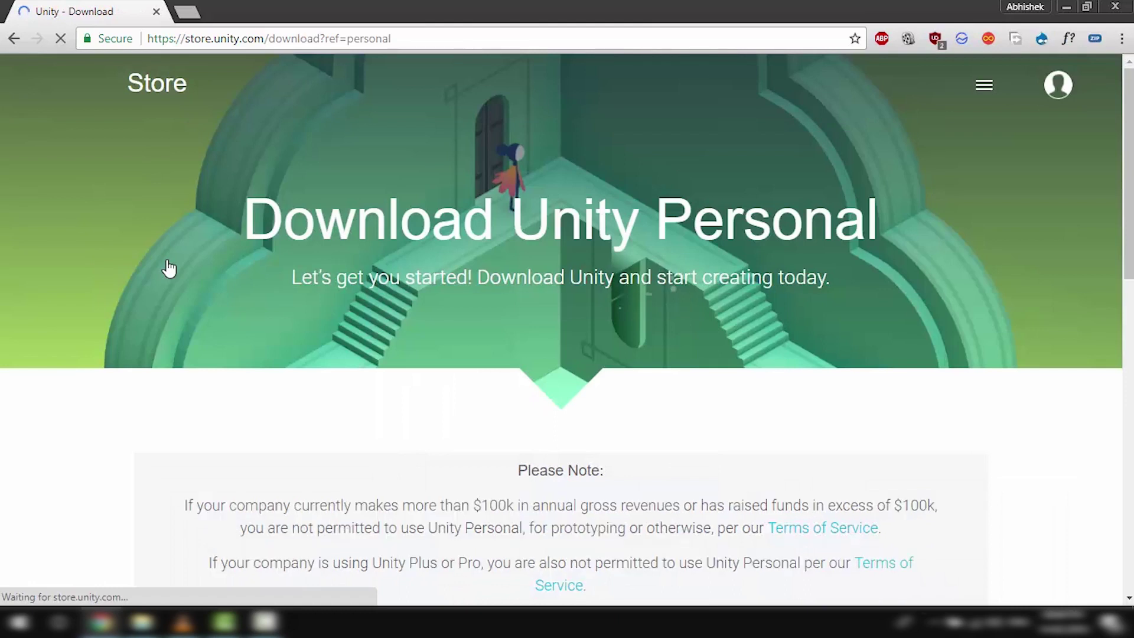
Confirm Unity Personal eligibility, download the installer and run it
scroll(210, 307, down, 5)
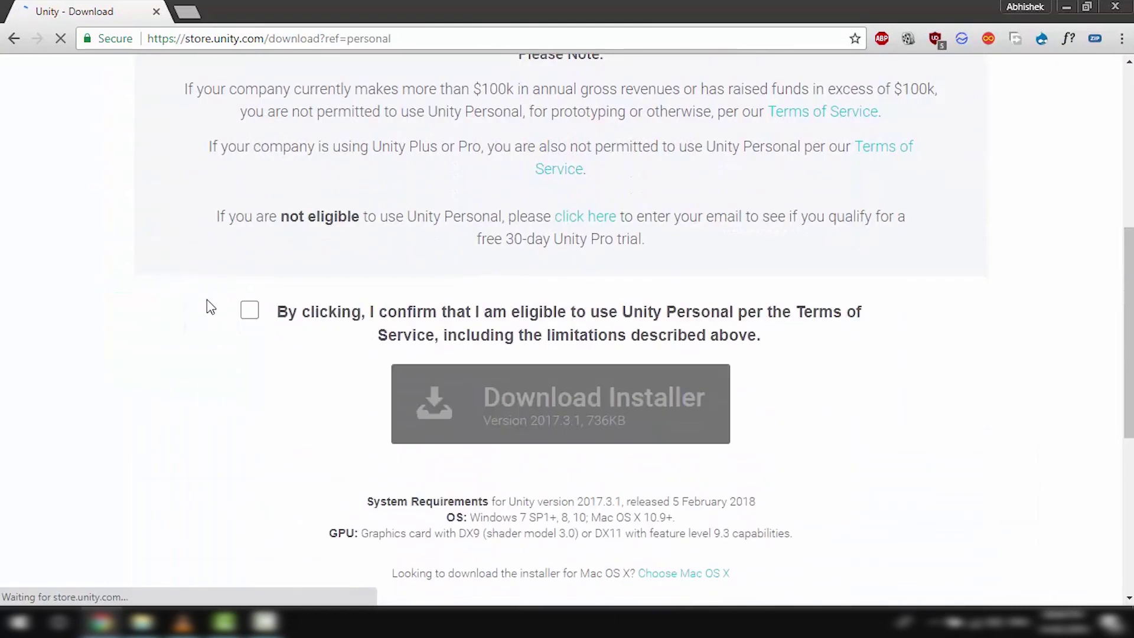
click(250, 310)
click(516, 433)
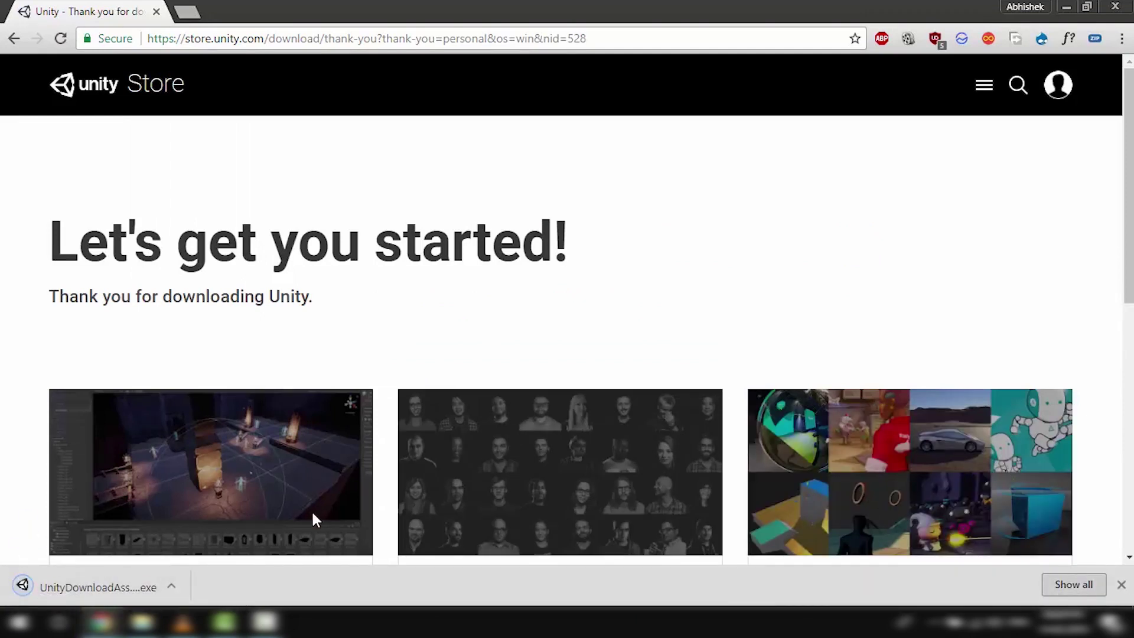
click(52, 589)
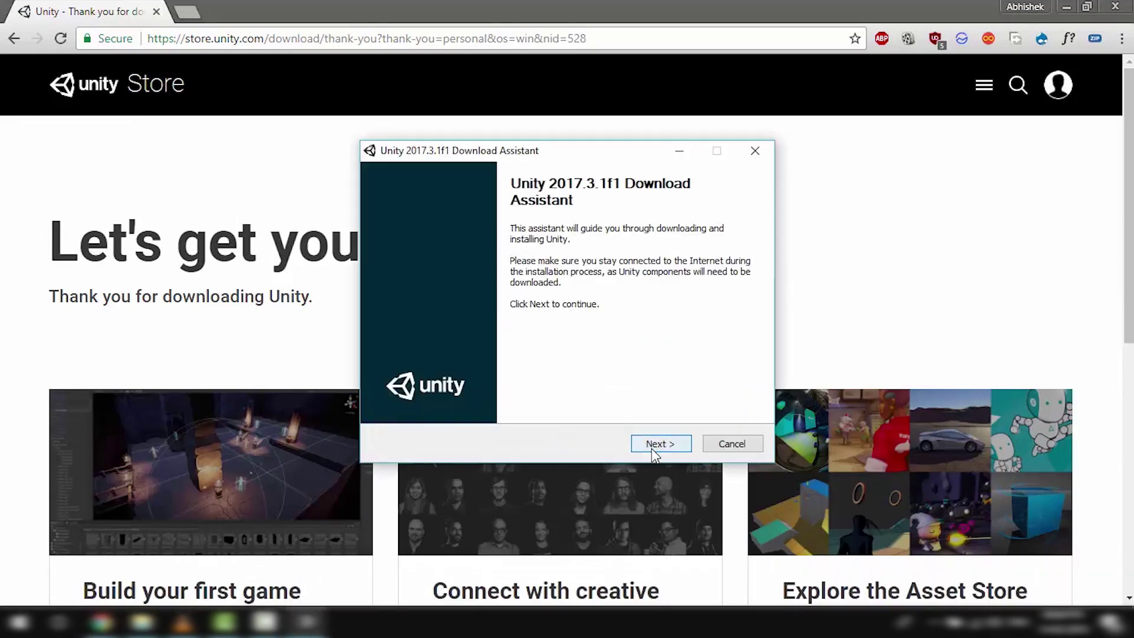
Start the Unity Download Assistant wizard and accept the license agreement
click(653, 453)
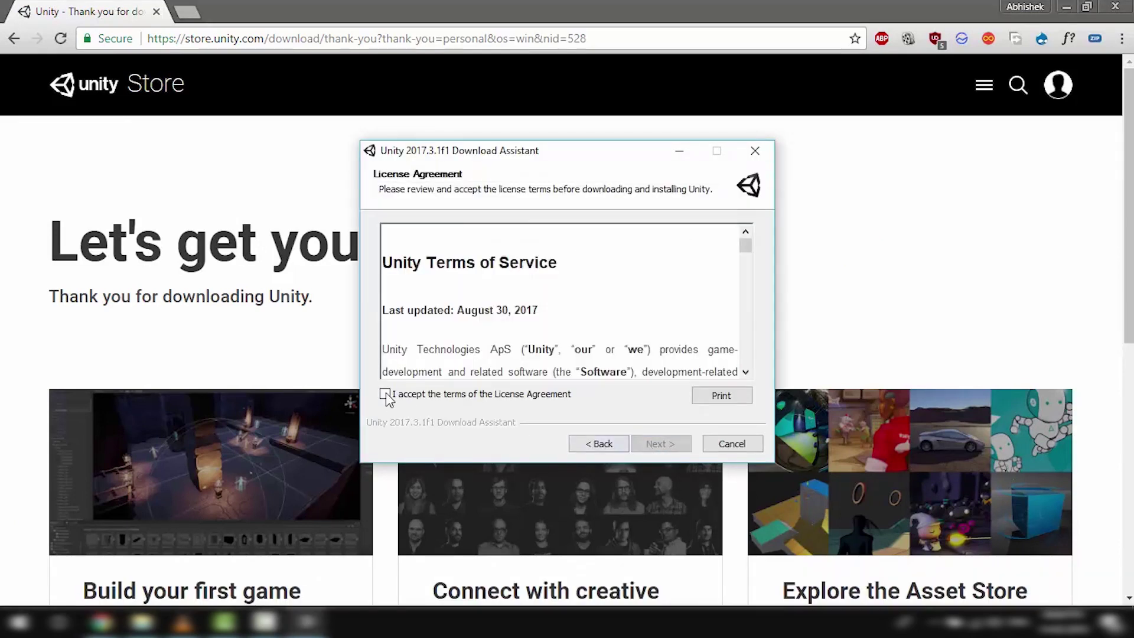
click(386, 394)
click(665, 444)
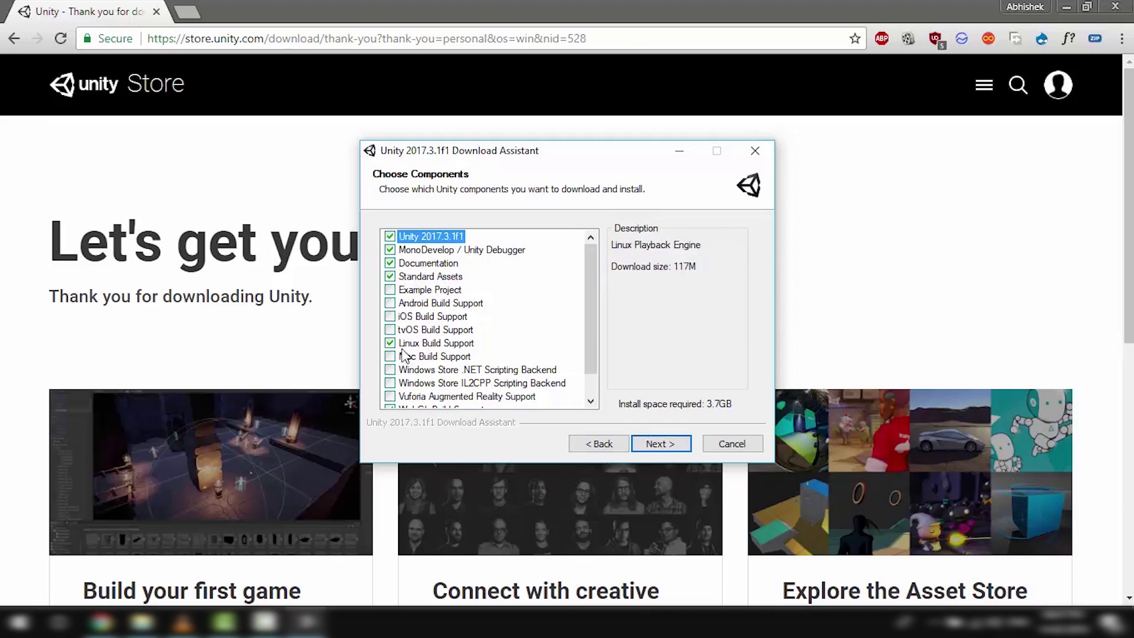
Keep Linux and WebGL Build Support, save downloads to a folder, and install Unity 2017.3.1f1
scroll(404, 354, down, 1)
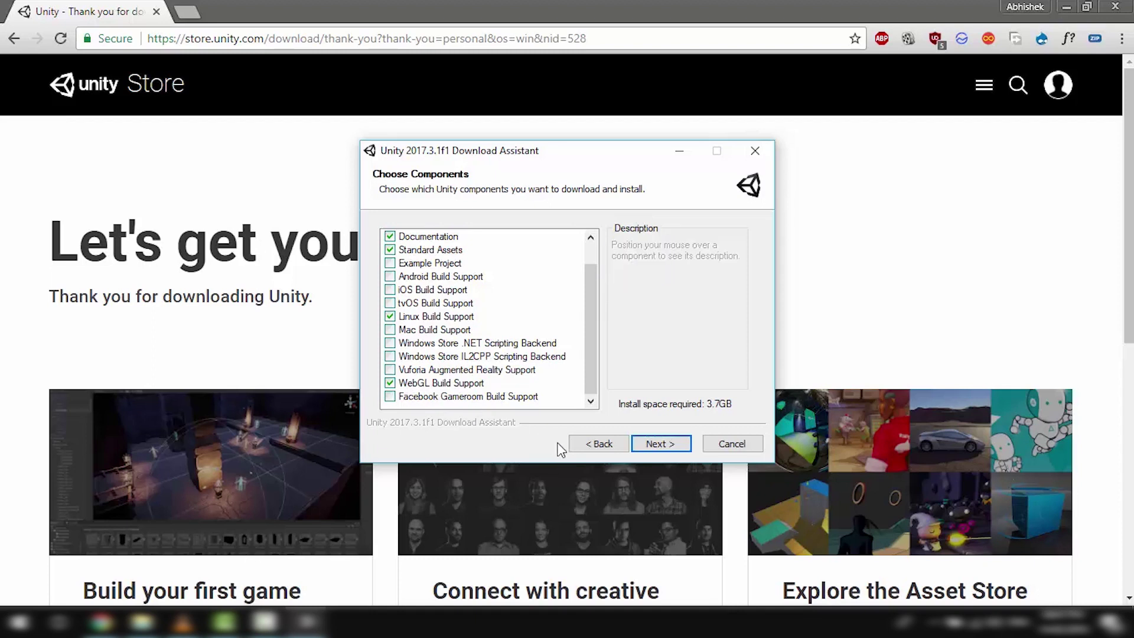
click(655, 447)
click(394, 264)
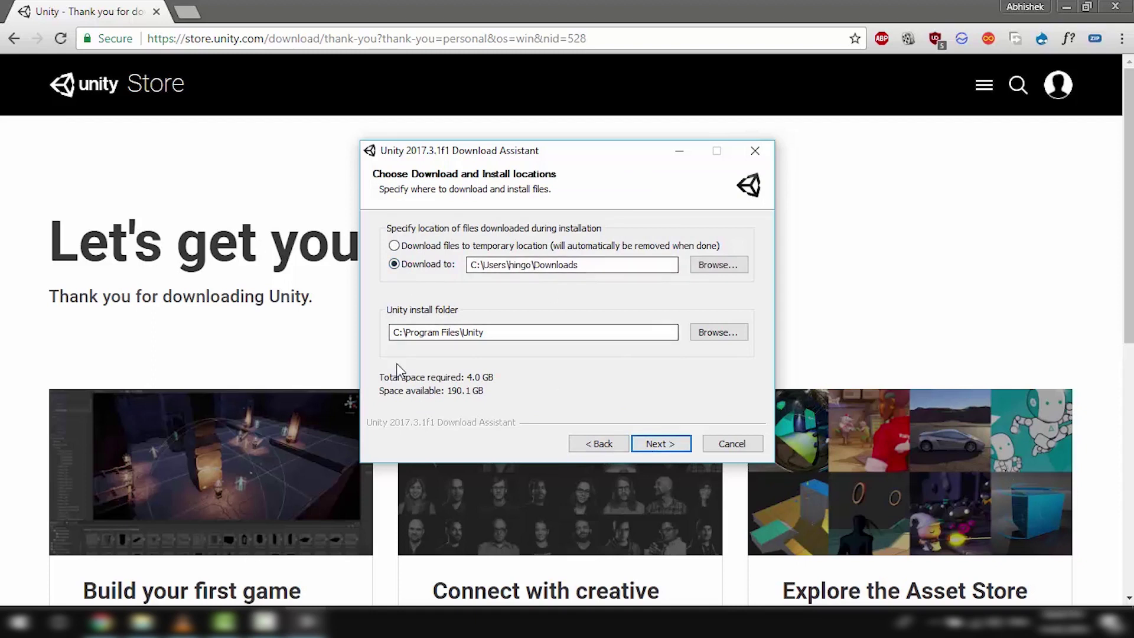
click(666, 447)
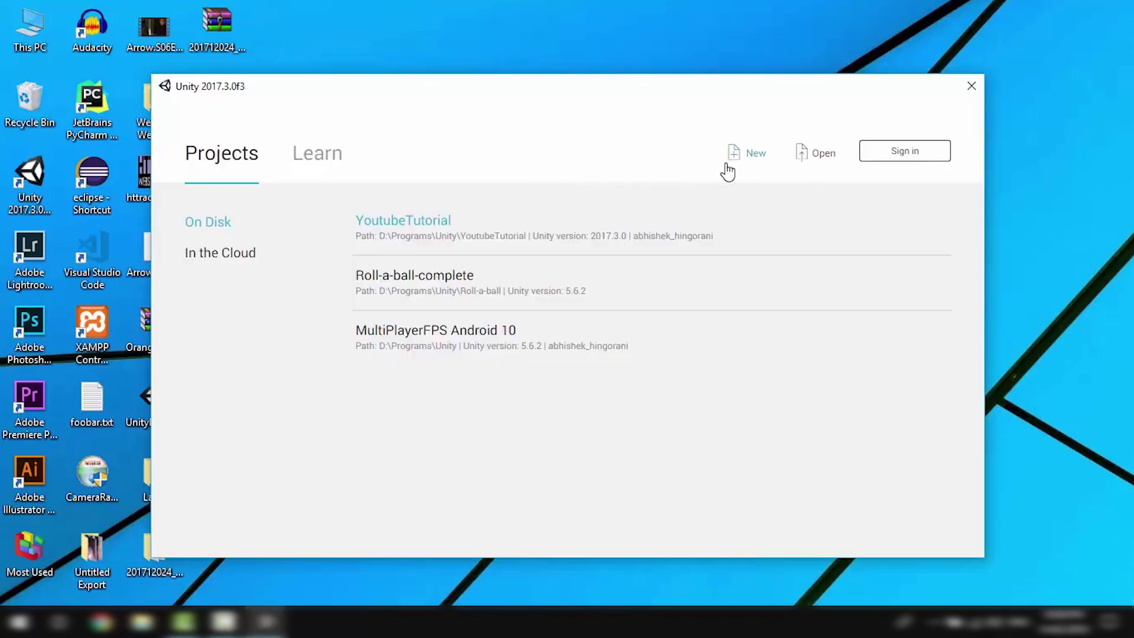
Create the 3D project 'BeginnersUnityTutorial' in the D:\Programs\Unity folder
click(722, 163)
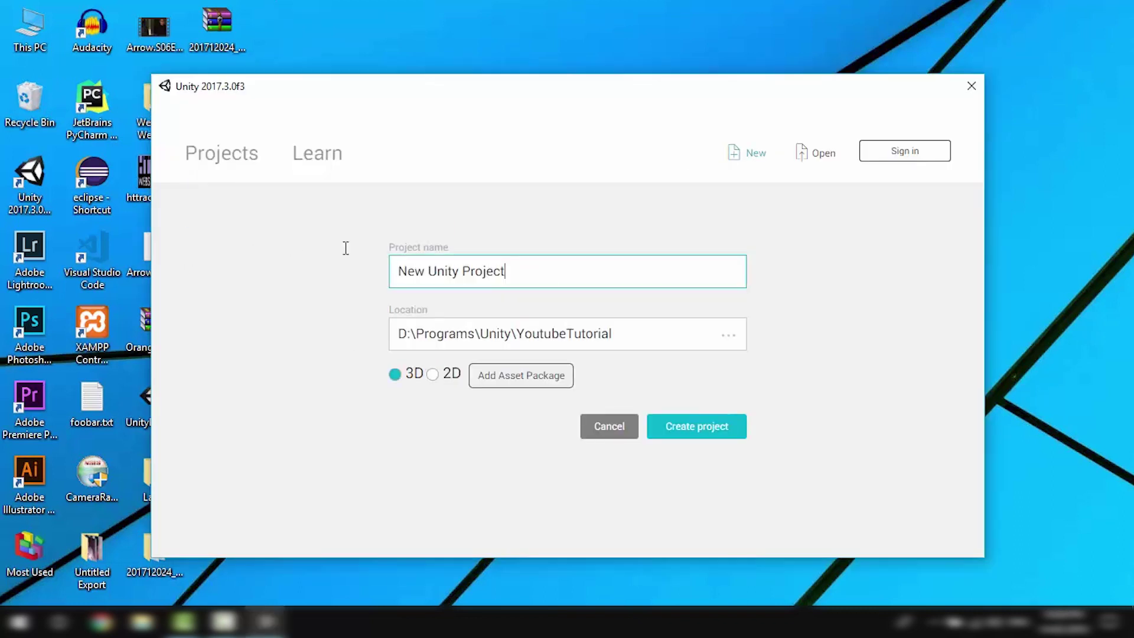
text(Be)
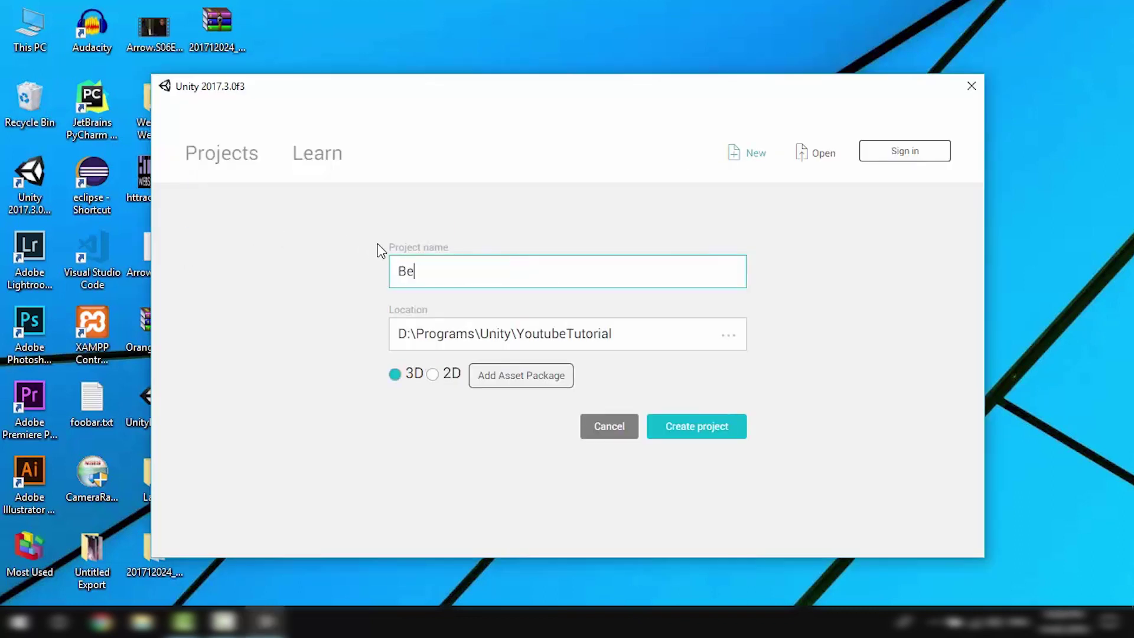
text(ginnersUnityTutorial)
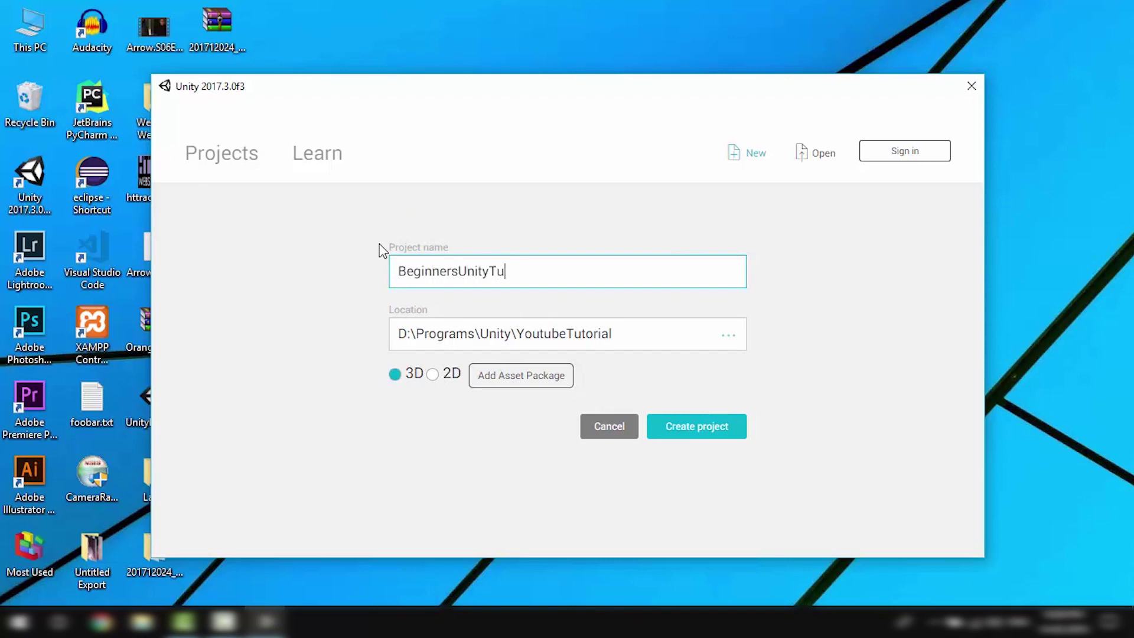
click(730, 340)
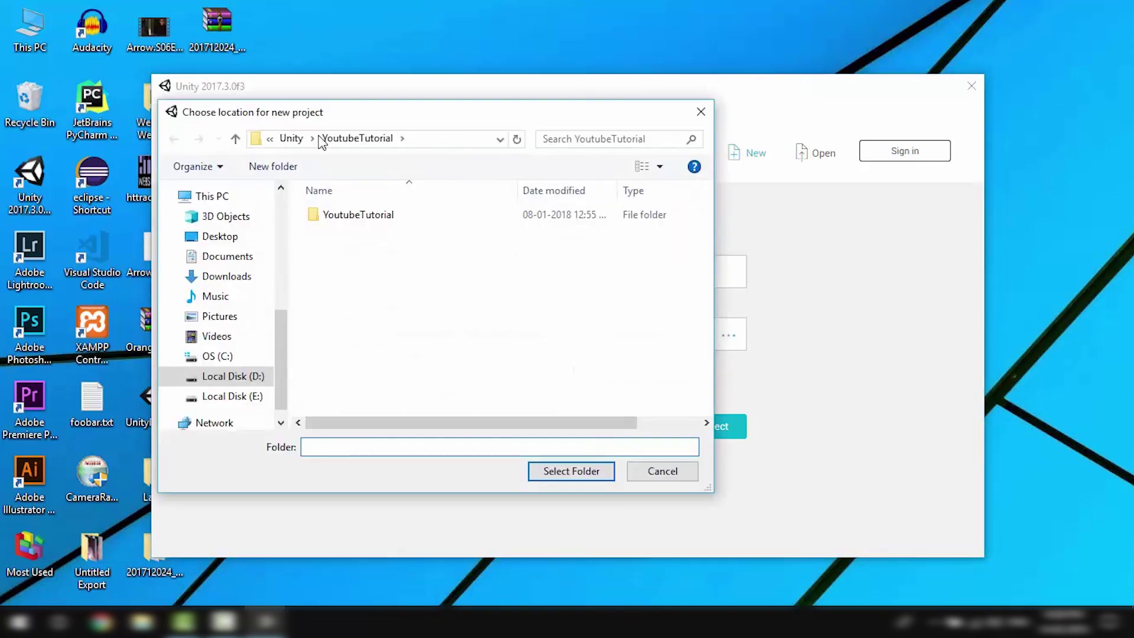
click(328, 135)
click(581, 477)
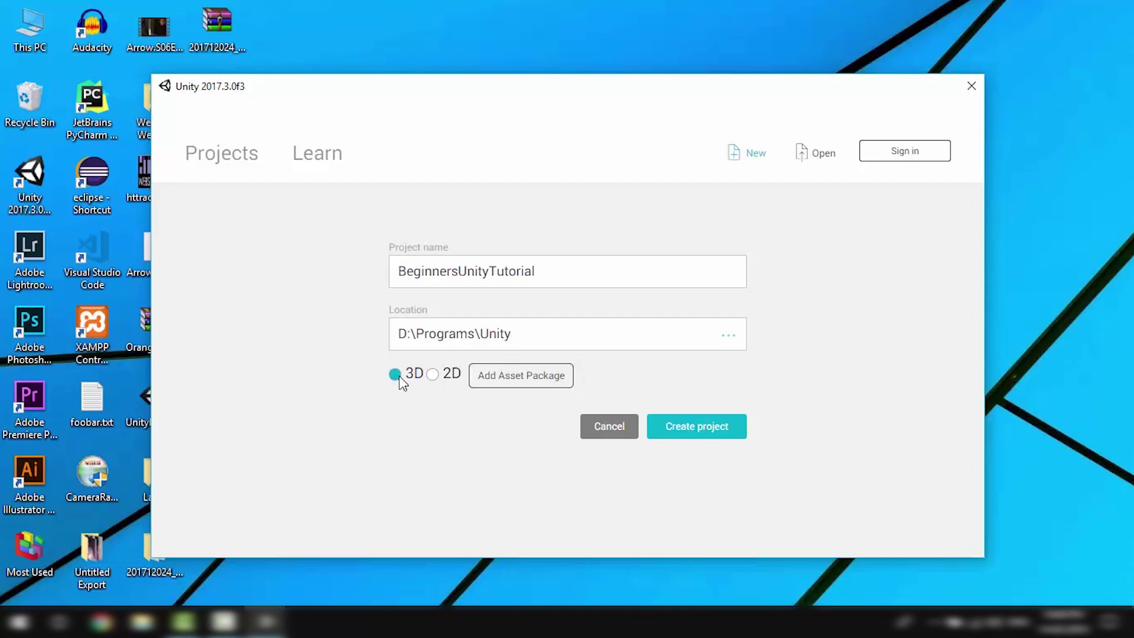
click(697, 433)
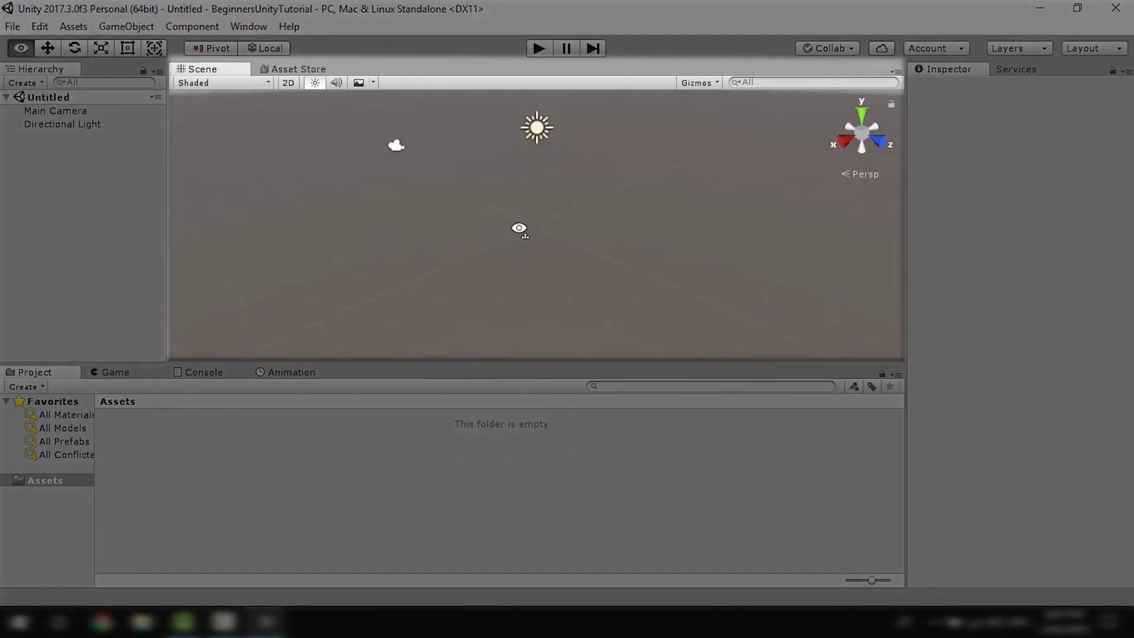
Orbit the Scene view from top-down to the horizon and zoom in and out
alt+drag(519, 228, 517, 190)
scroll(495, 222, up, 2)
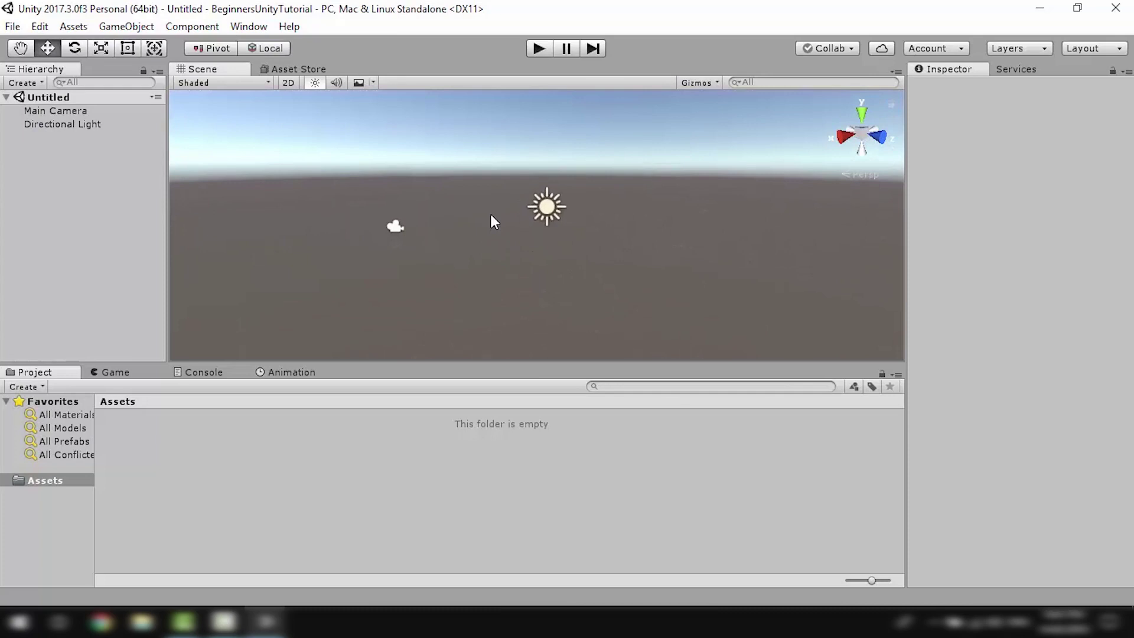
scroll(496, 222, down, 2)
scroll(495, 222, up, 2)
scroll(495, 222, up, 1)
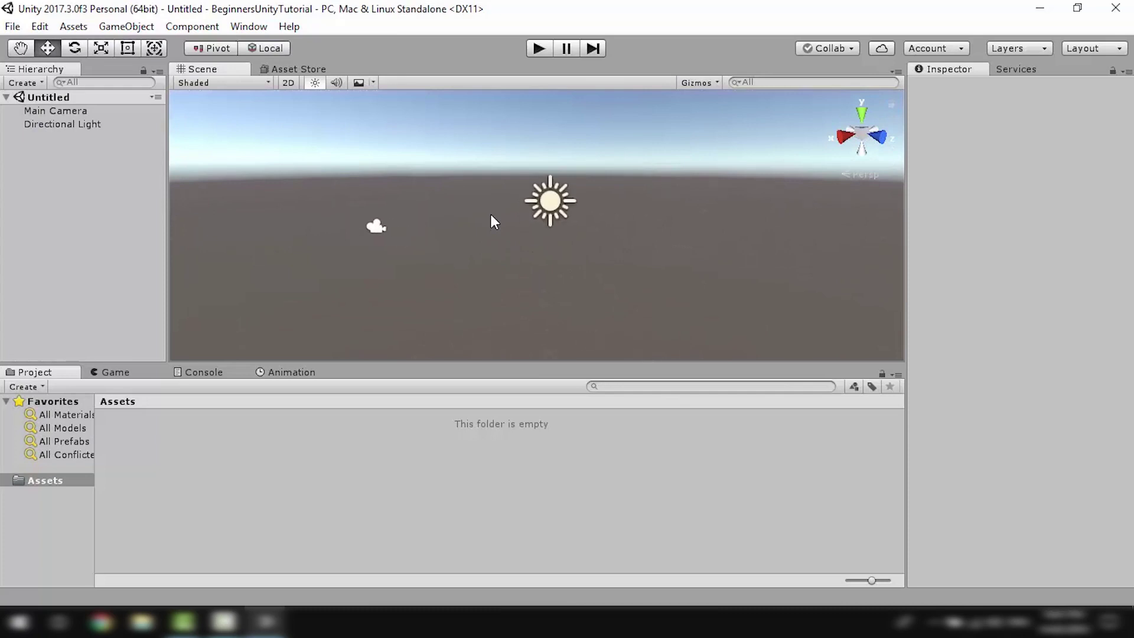
scroll(495, 222, down, 2)
Pan the Scene view sideways, return to the Move tool, orbit right, and select Main Camera
key(q)
drag(490, 232, 644, 272)
key(w)
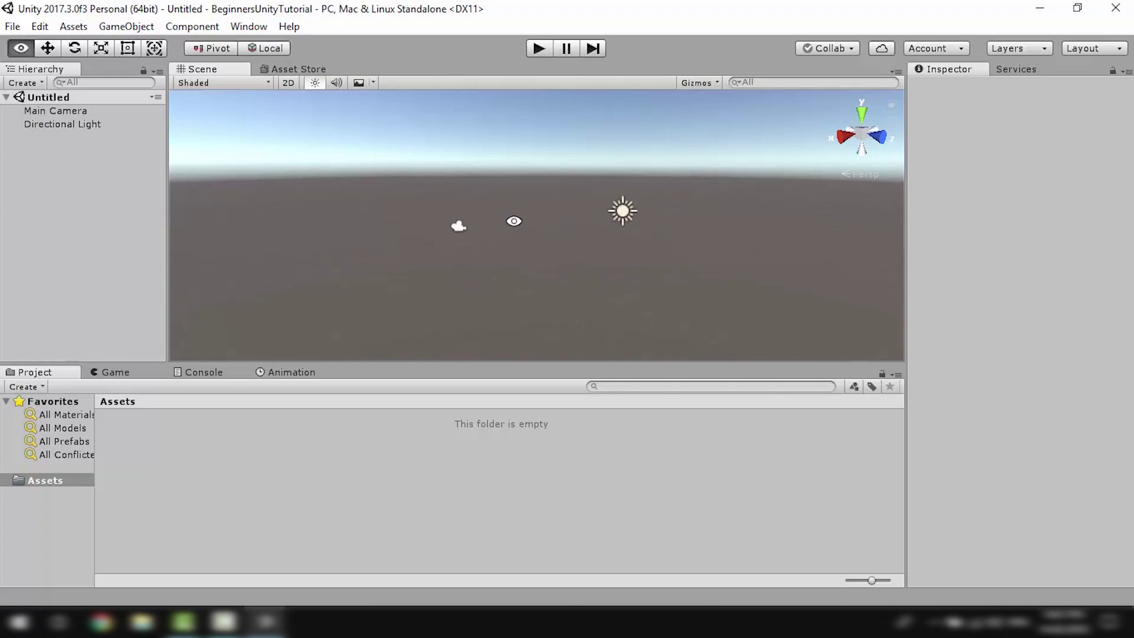
alt+drag(468, 220, 118, 235)
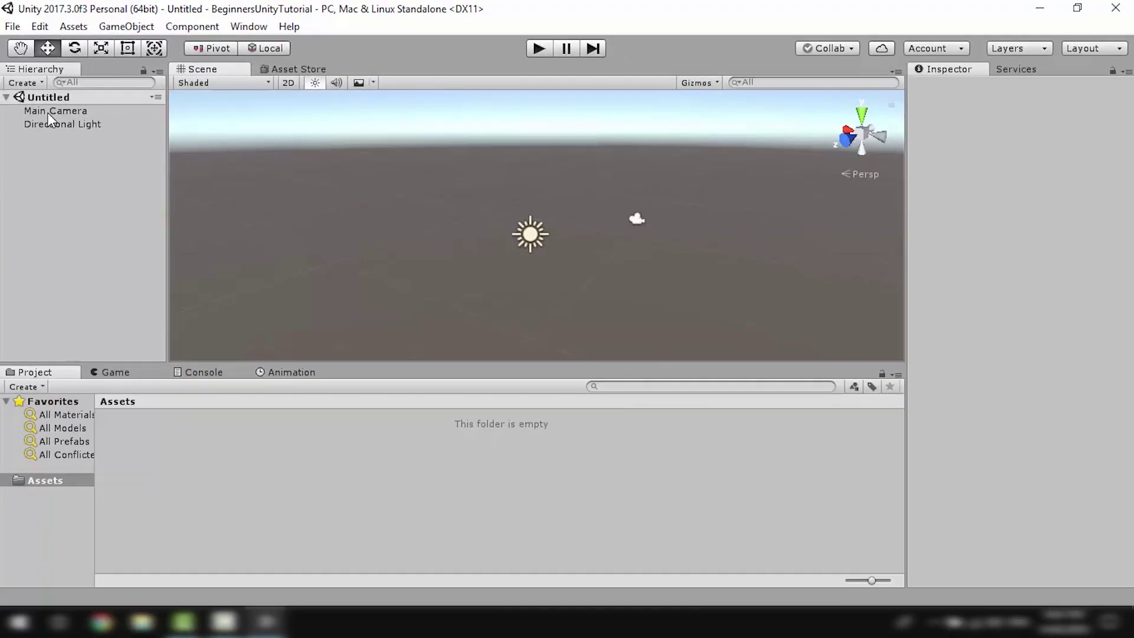
click(48, 114)
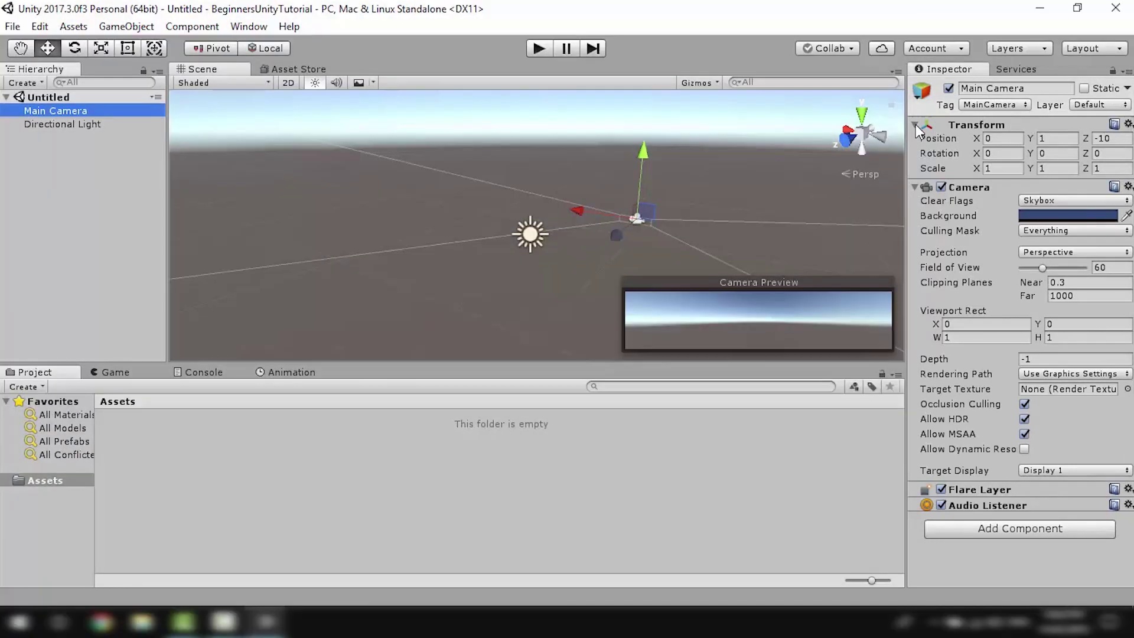
Collapse and re-expand the Main Camera's Transform and Camera components in the Inspector
click(916, 124)
click(915, 124)
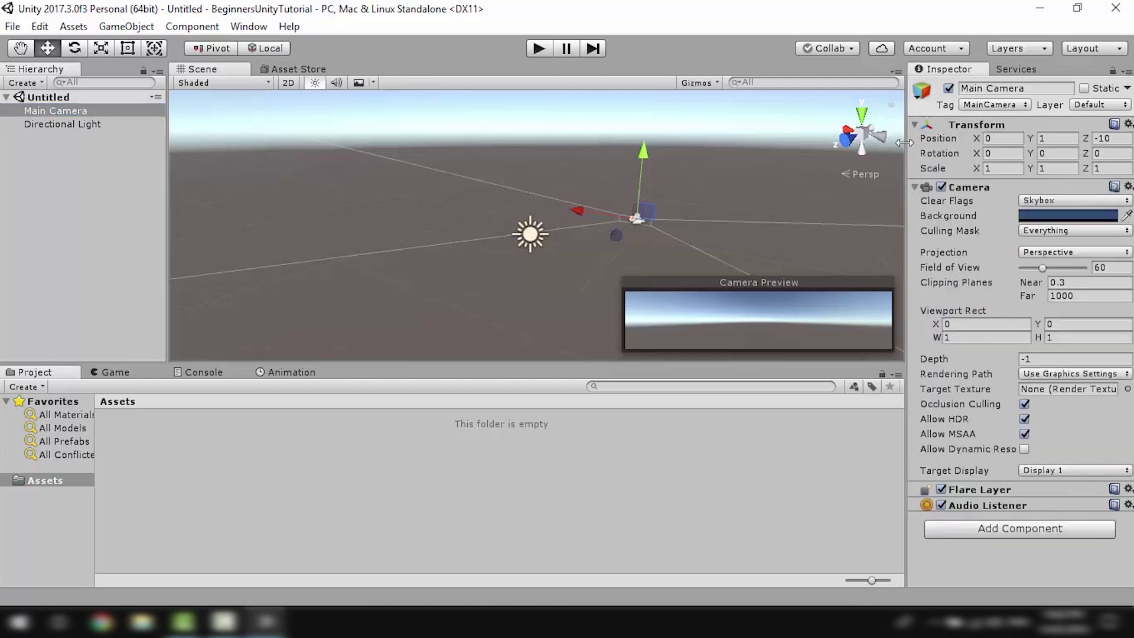
click(914, 188)
click(915, 187)
Inspect the Directional Light's Transform and Light components, then reselect Main Camera
click(66, 125)
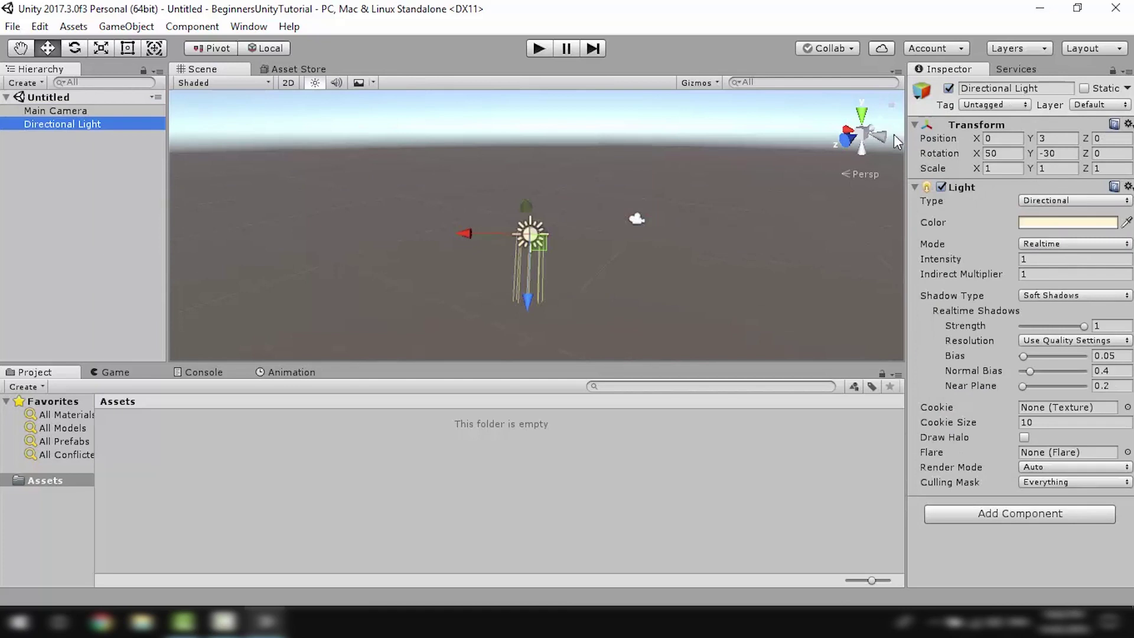
click(916, 126)
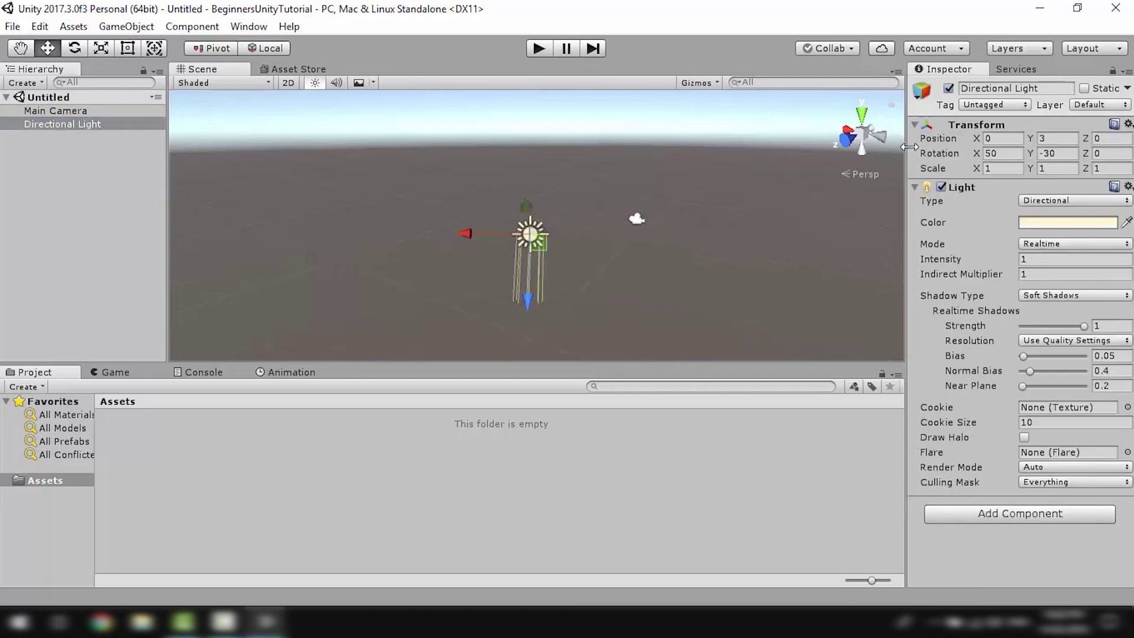
click(915, 186)
click(915, 185)
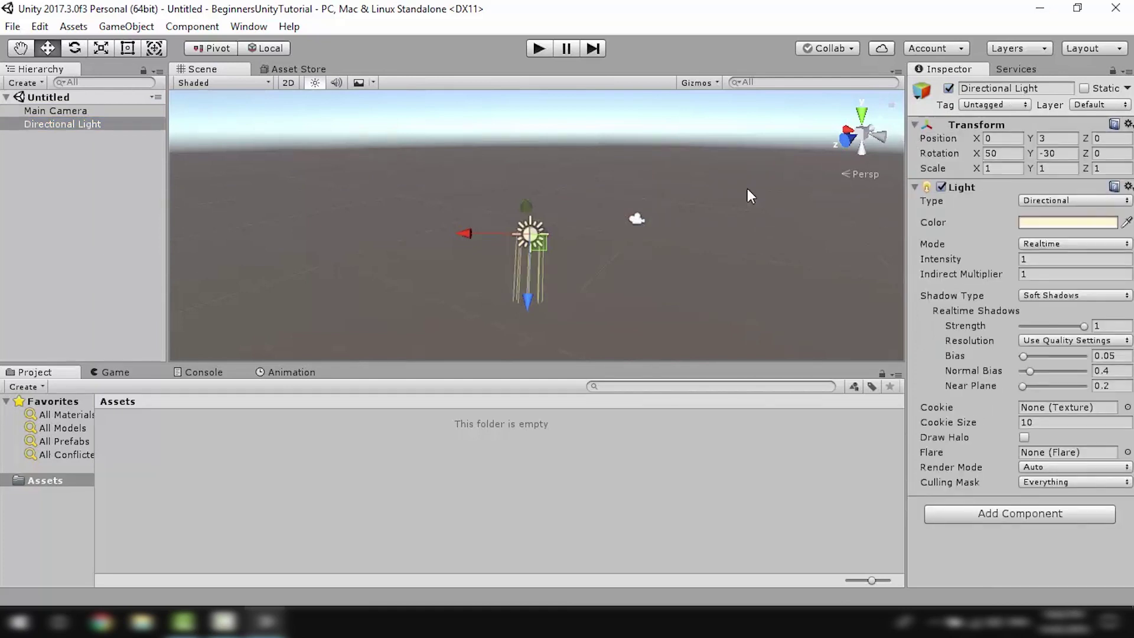
click(82, 112)
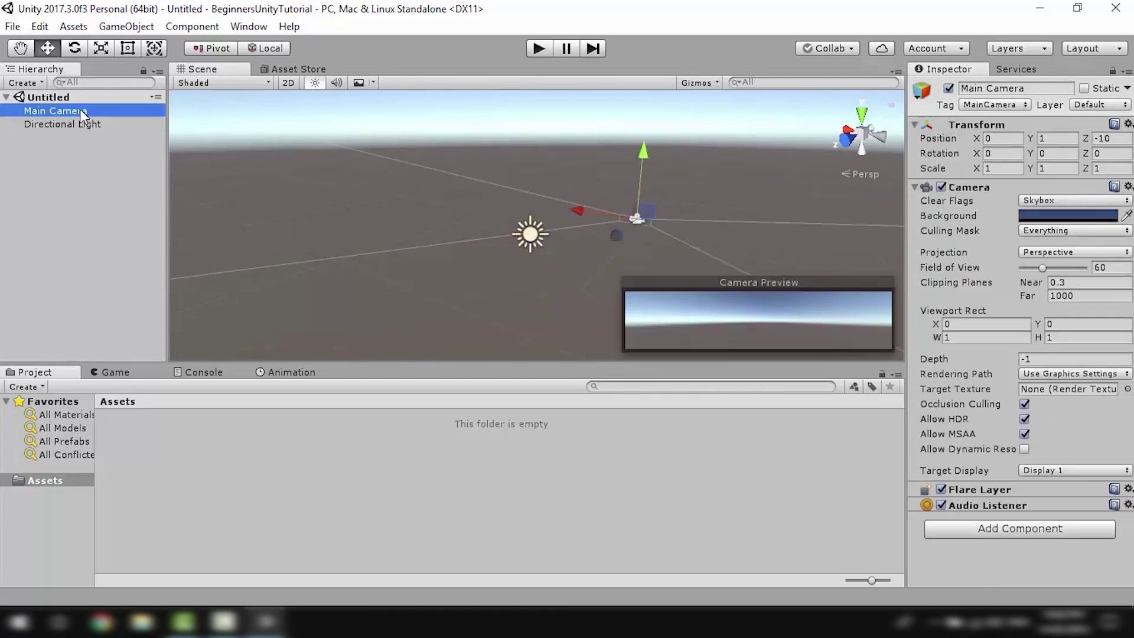
click(917, 126)
click(917, 126)
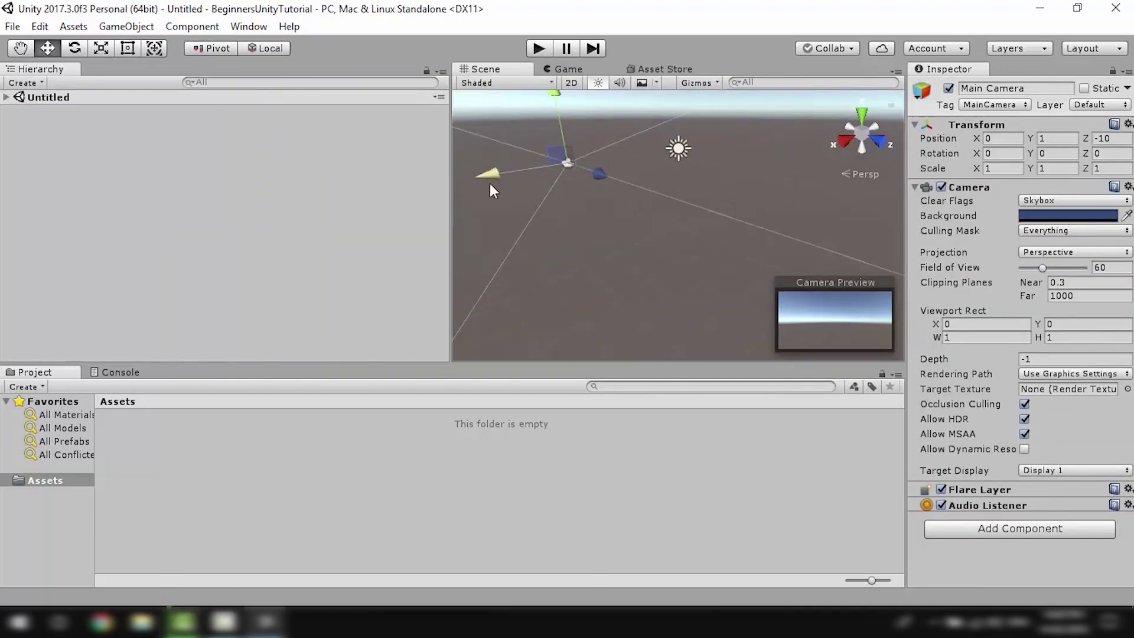
Dock the Game view beside the Scene and move the Console beside Project
drag(115, 371, 467, 236)
drag(705, 71, 484, 144)
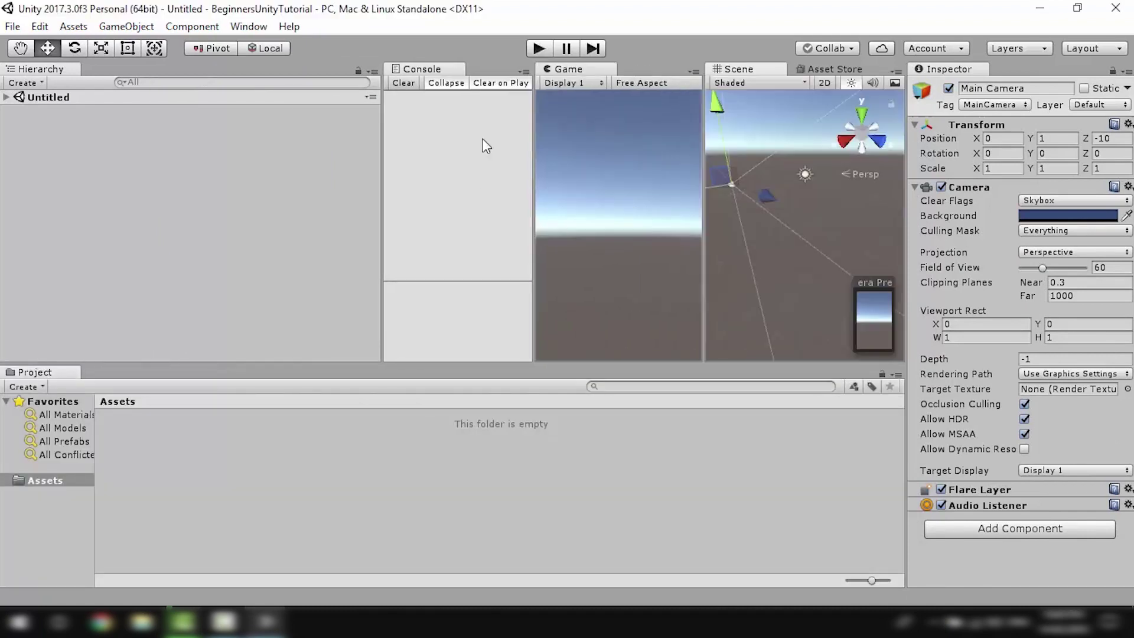
drag(412, 68, 306, 386)
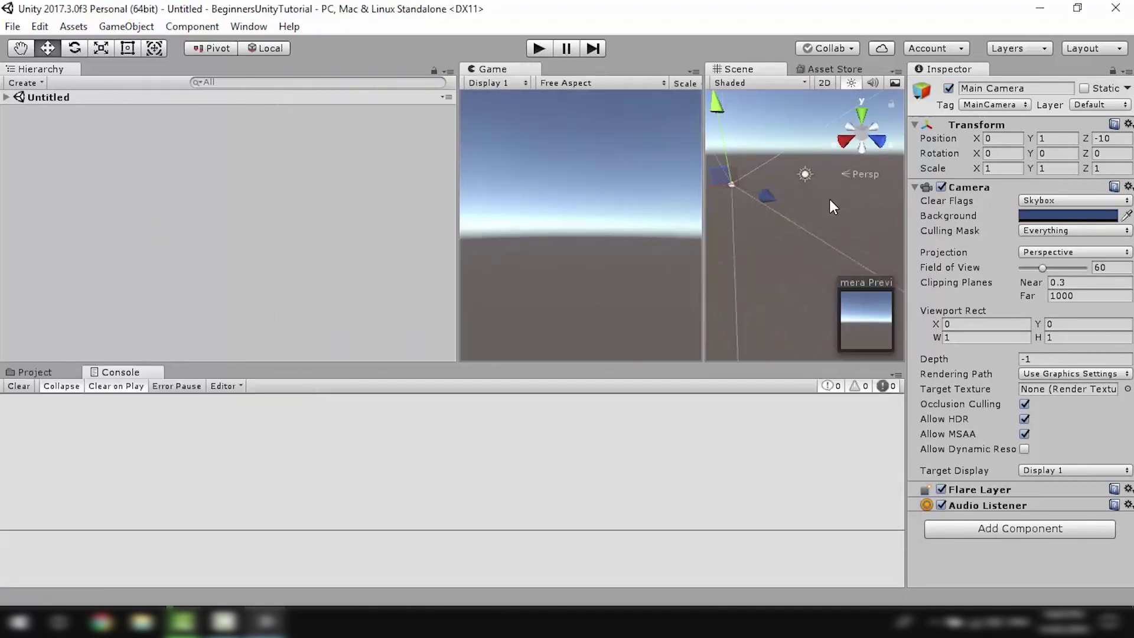
Revert the window layout to factory settings and confirm
click(1076, 48)
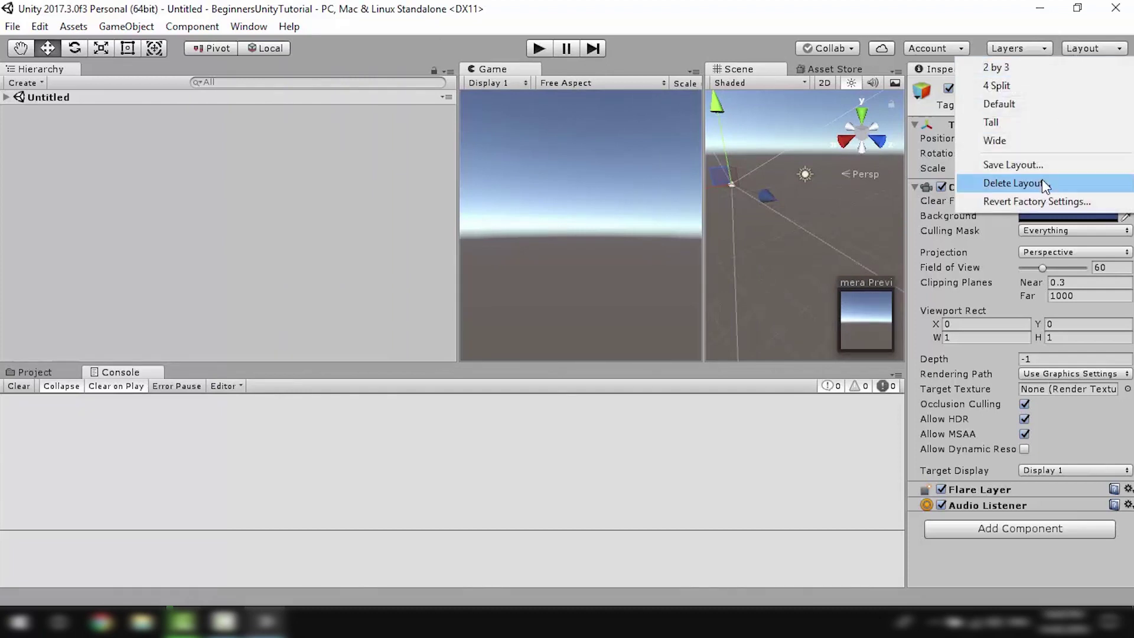
click(1037, 204)
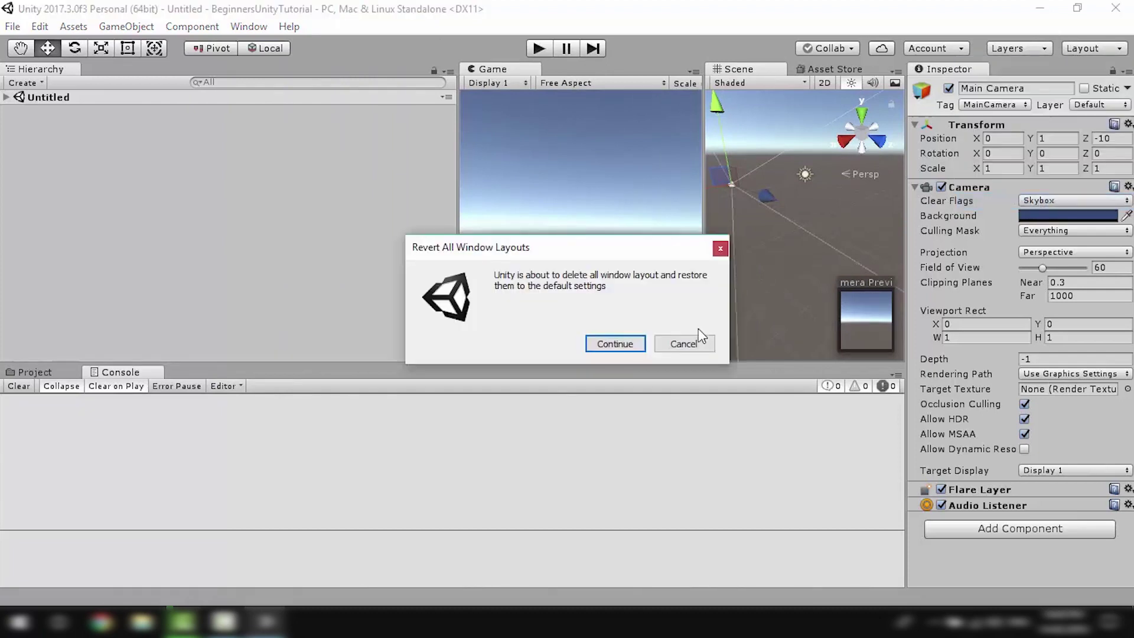
click(615, 344)
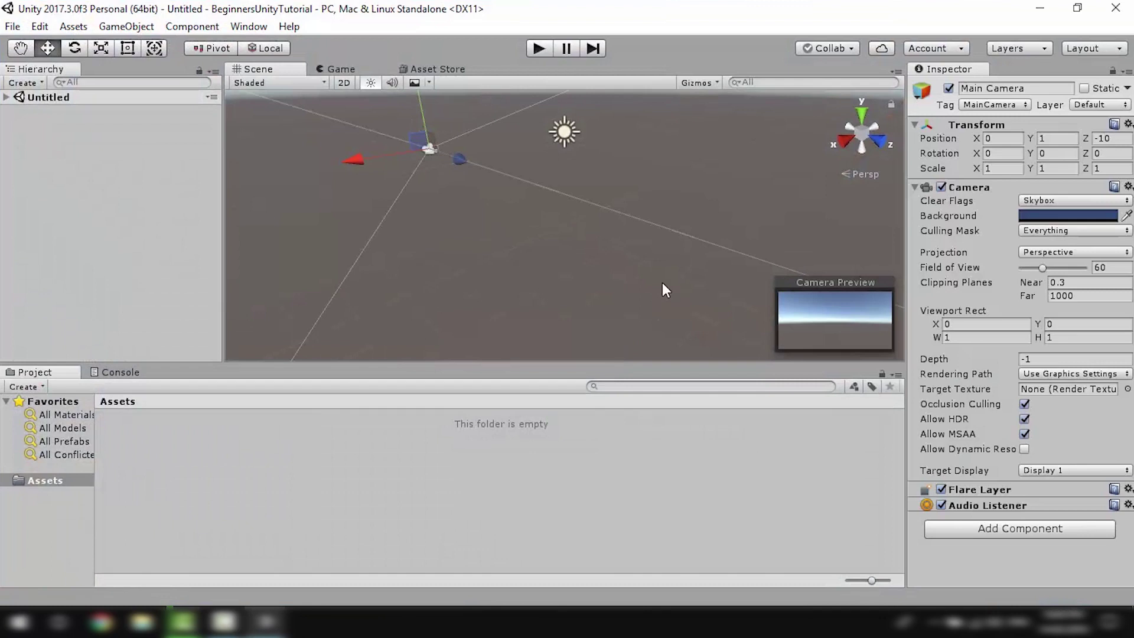